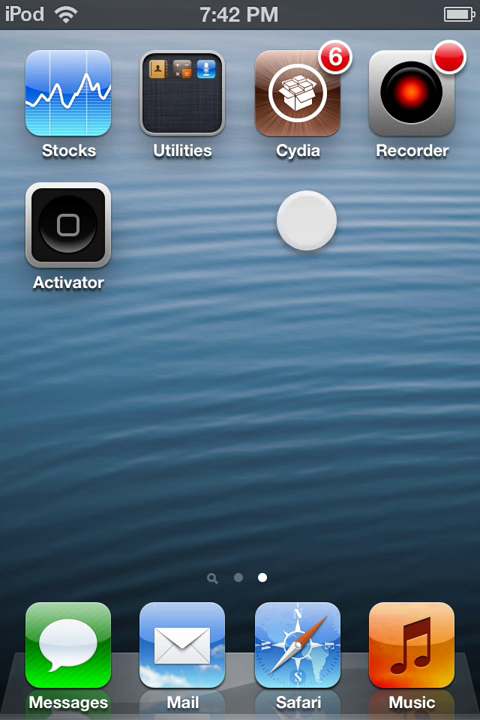
- Swipe through the home screen pages and launch Cydia to its Sources page
left_click_drag(305, 218, 320, 270)
left_click_drag(200, 305, 305, 305)
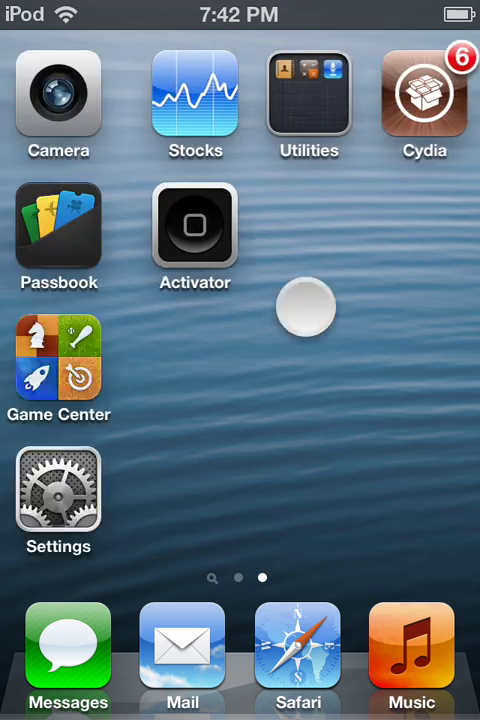
mouse_move(100, 400)
left_mouse_down()
mouse_move(400, 400)
mouse_move(100, 400)
left_mouse_up()
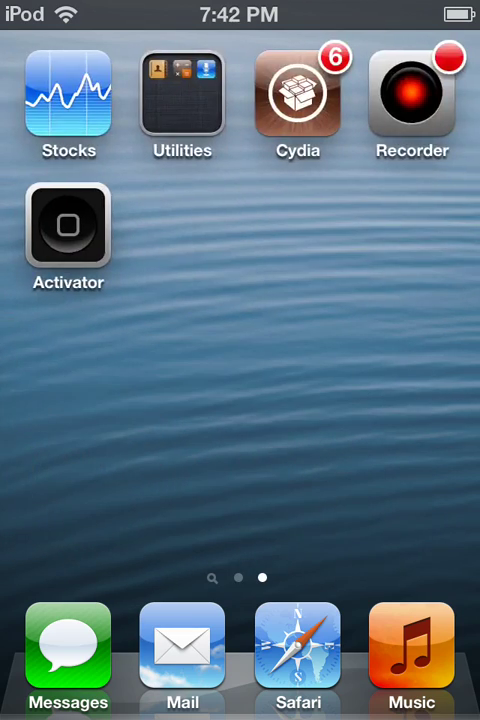
left_click_drag(268, 370, 225, 380)
left_click_drag(125, 385, 140, 364)
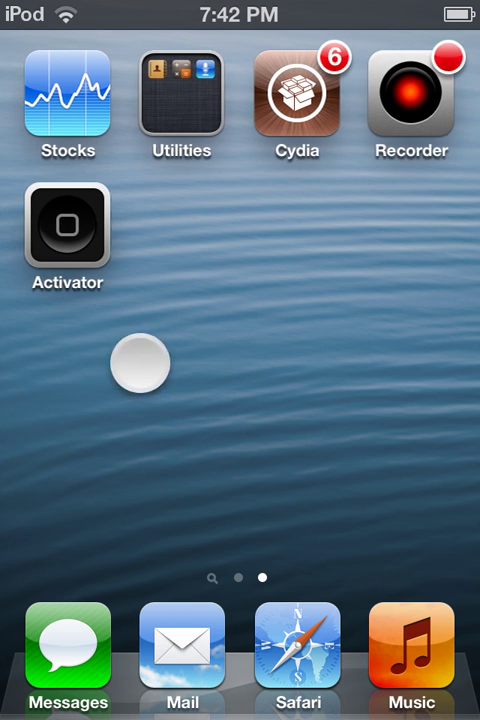
left_click_drag(260, 330, 220, 330)
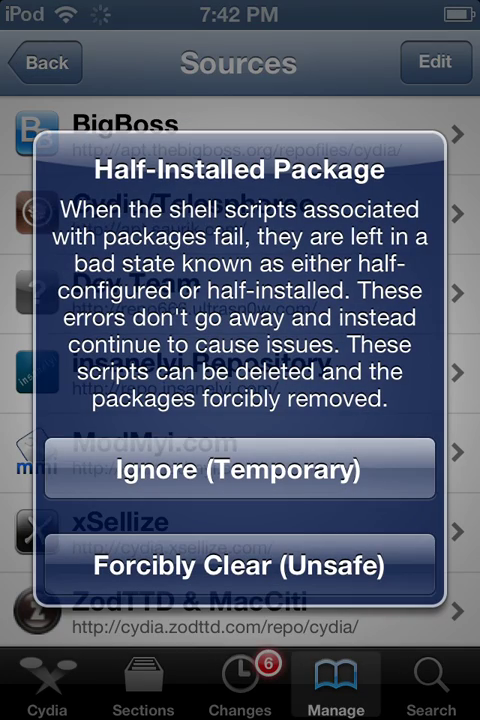
- Ignore the half-installed and upgrade warnings, then reopen Sources from Manage to check xSellize
left_click(238, 469)
left_click(238, 560)
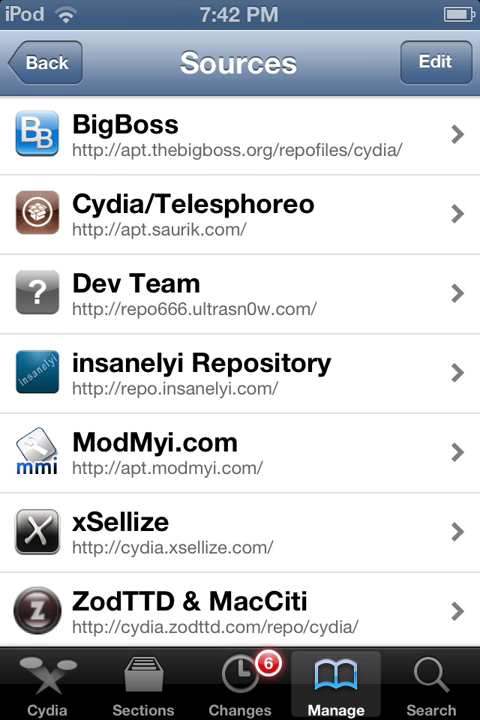
left_click(47, 62)
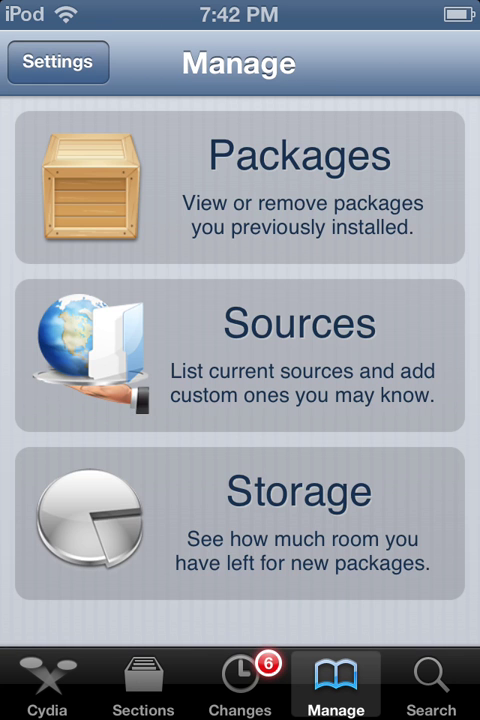
left_click(151, 373)
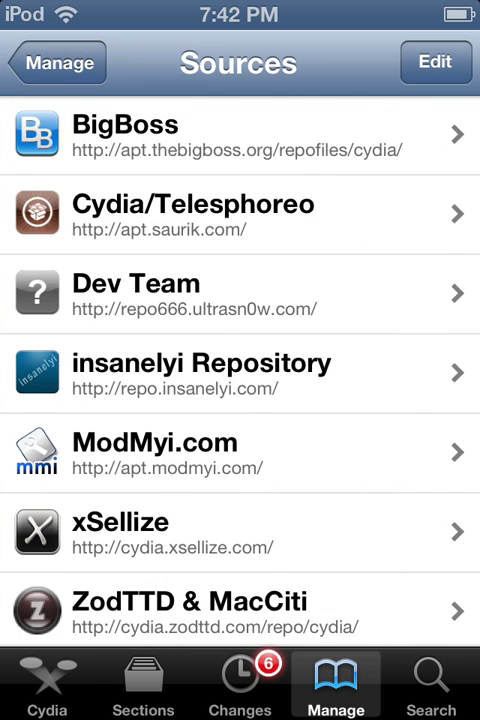
scroll(240, 400, "down", 2)
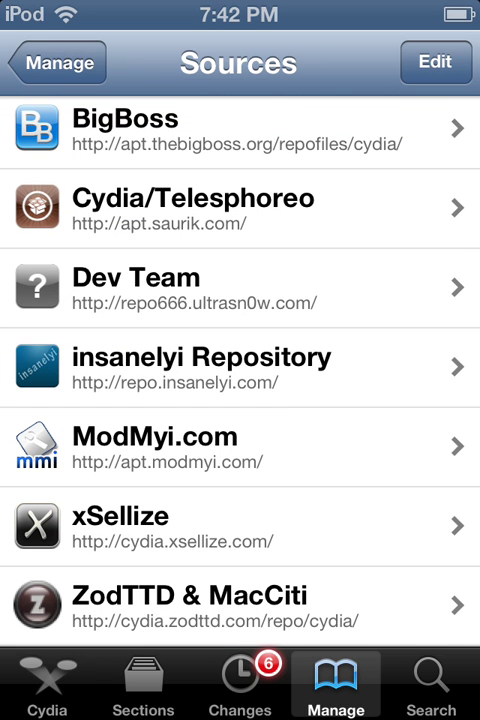
scroll(240, 400, "down", 2)
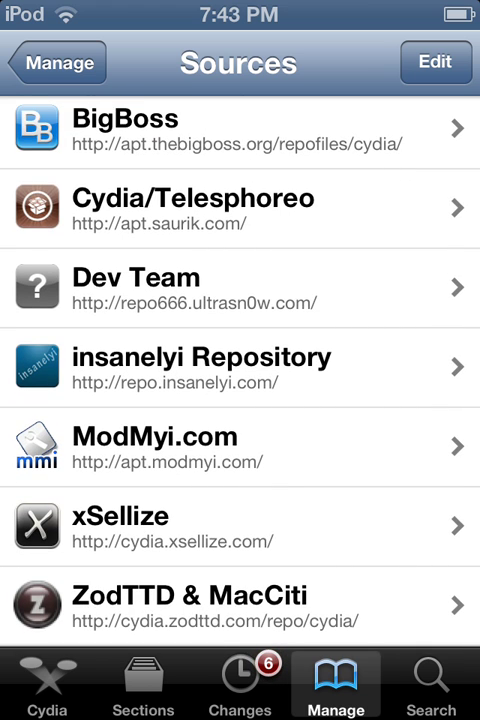
- In Sources edit mode, start adding xsellize.com as a source, then cancel the prompt
left_click(435, 62)
left_click(42, 62)
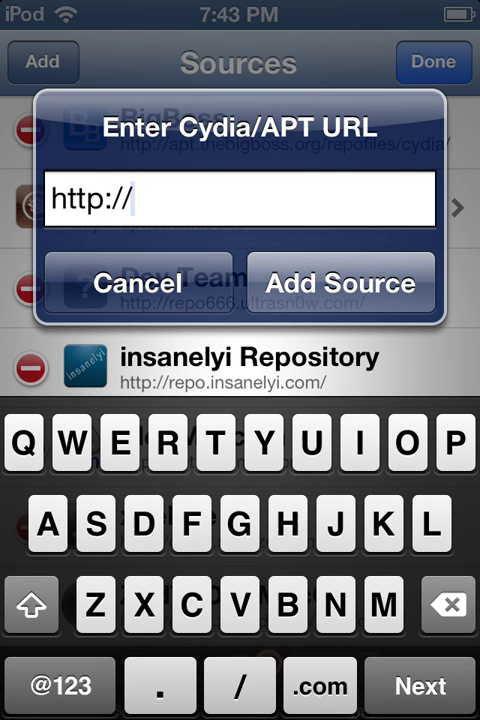
type("xselliz")
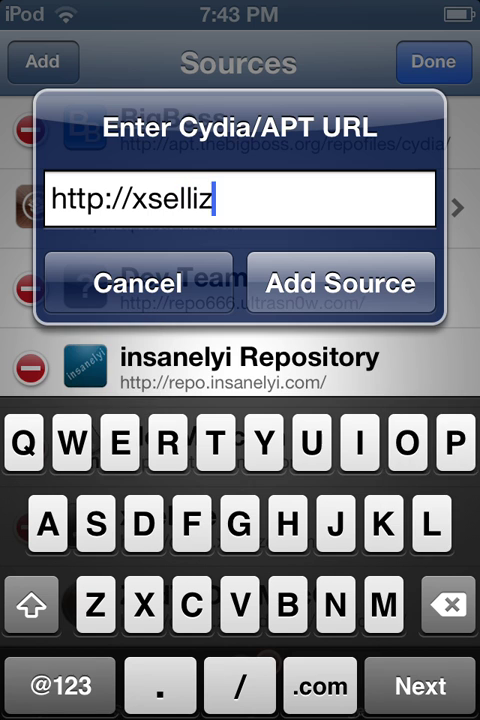
type("e.com")
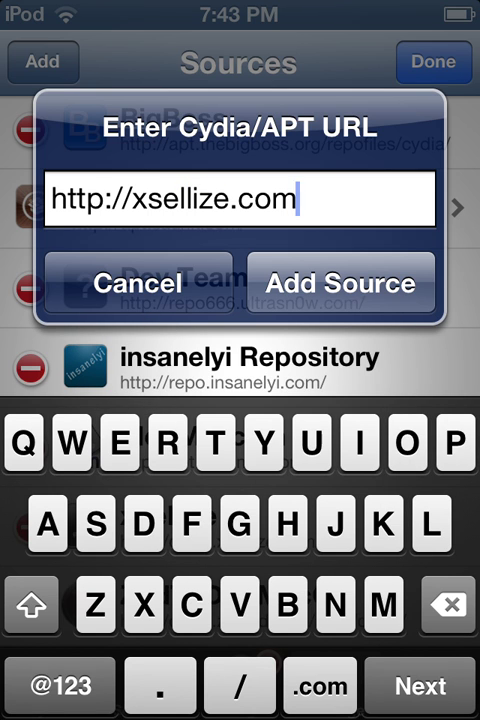
left_click(340, 283)
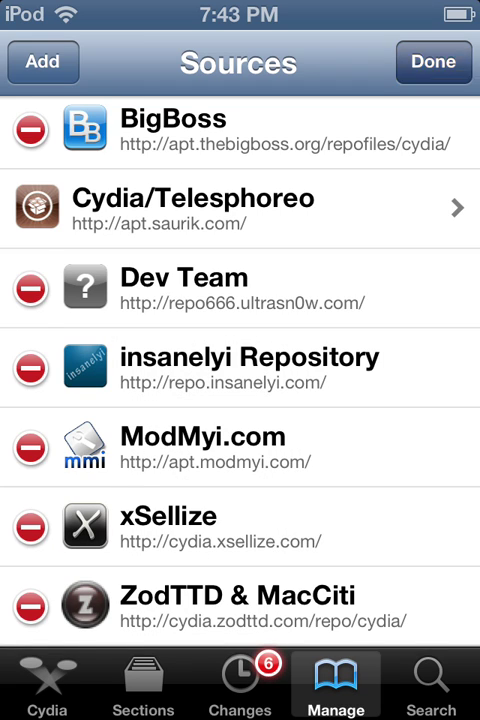
- Finish editing the seven-repository Sources list and go back to Manage
left_click(433, 61)
scroll(240, 360, "down", 1)
scroll(240, 360, "up", 1)
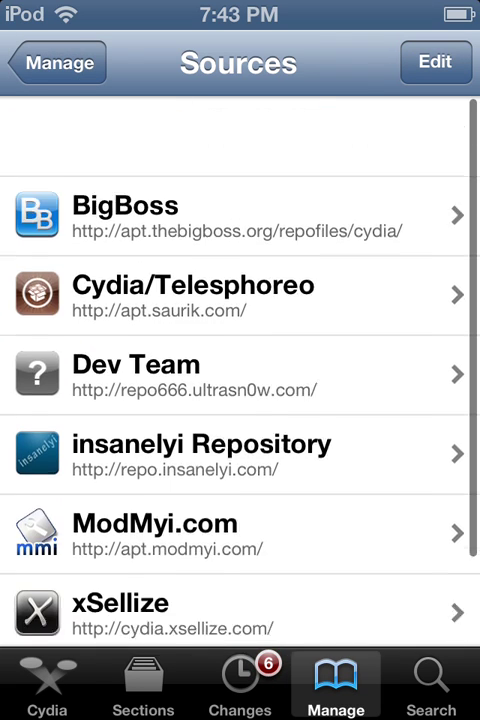
scroll(240, 360, "down", 2)
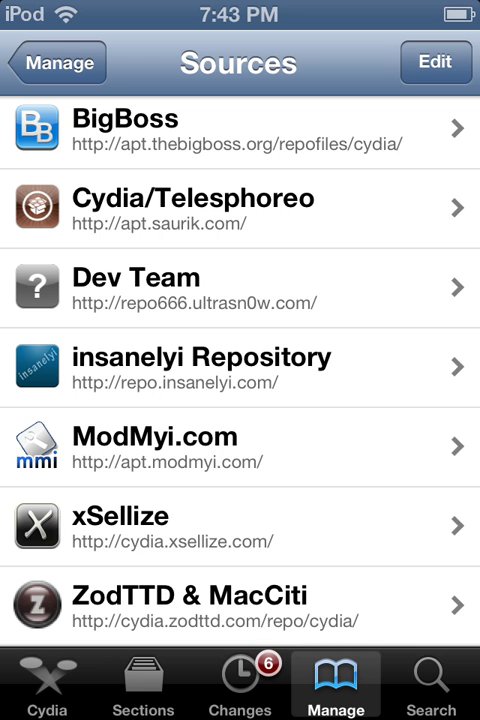
left_click(60, 62)
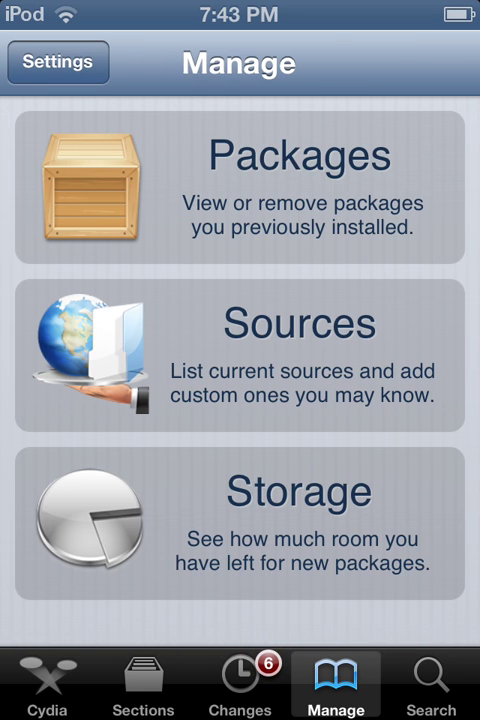
- Leave Cydia with the Home button, showing its icon with a 6 badge
key("super")
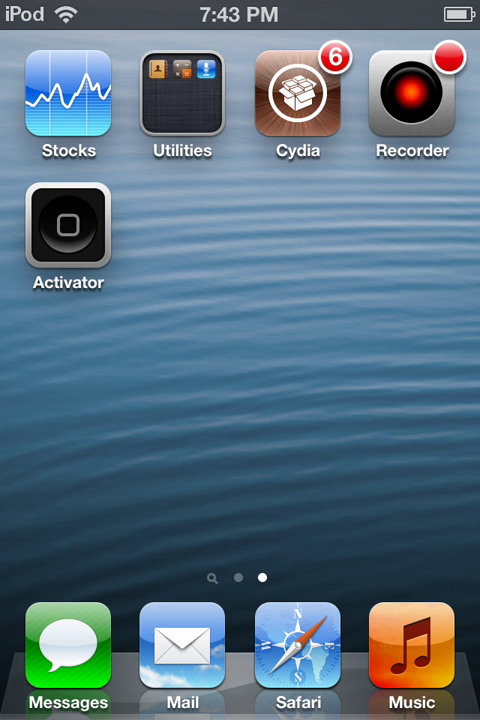